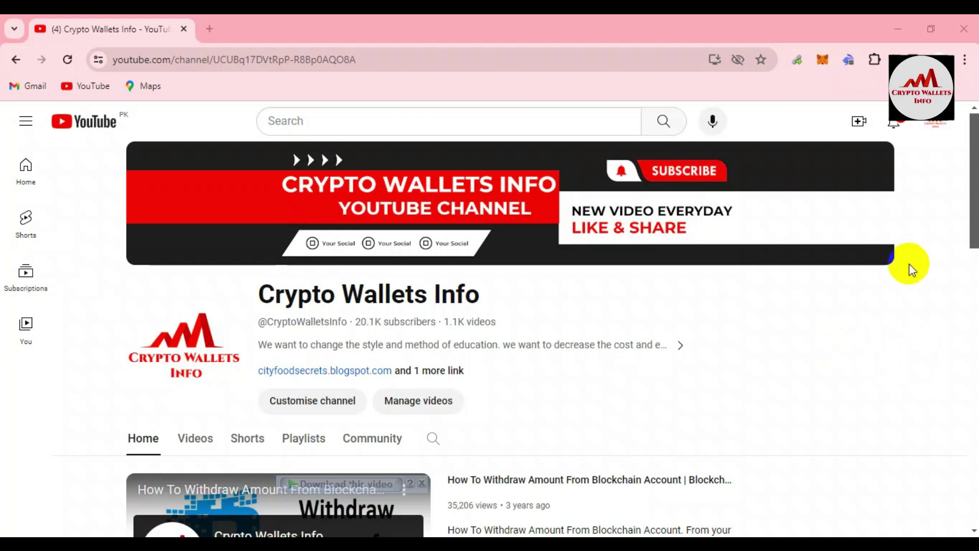
Step: Open the Crypto Wallets Info channel's Videos tab to list its uploads, newest first
left_click_drag(976, 164, 973, 514)
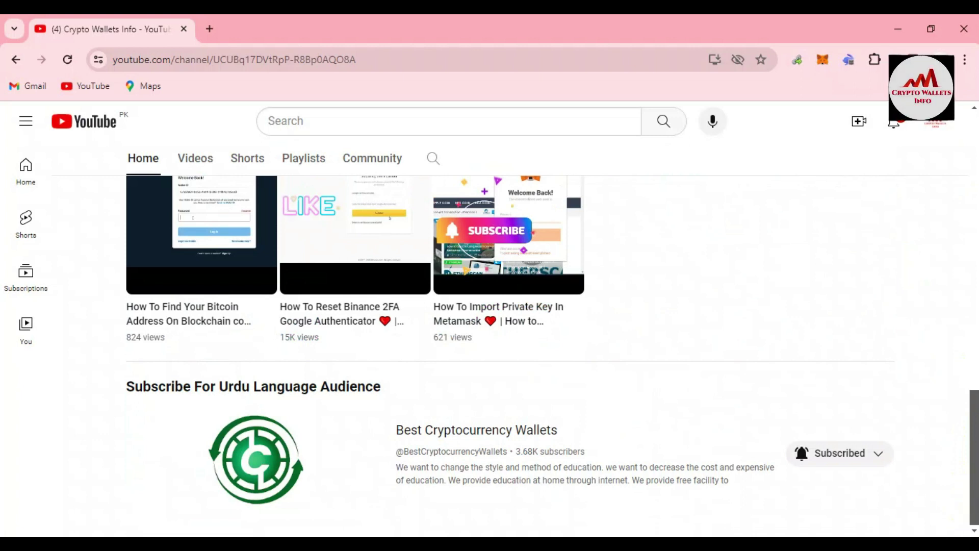
left_click_drag(972, 525, 974, 214)
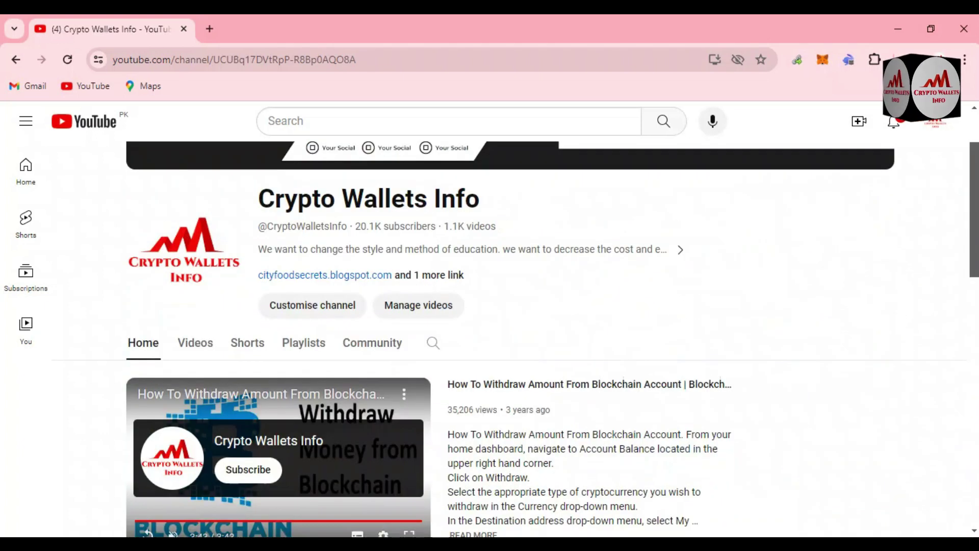
left_click(200, 341)
mouse_move(972, 199)
left_mouse_down()
mouse_move(972, 153)
mouse_move(973, 208)
left_mouse_up()
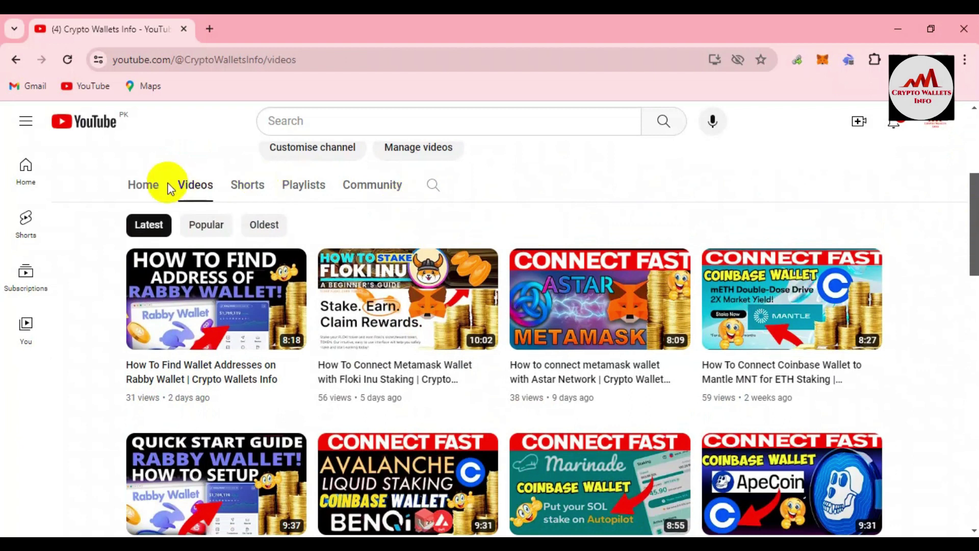
mouse_move(249, 284)
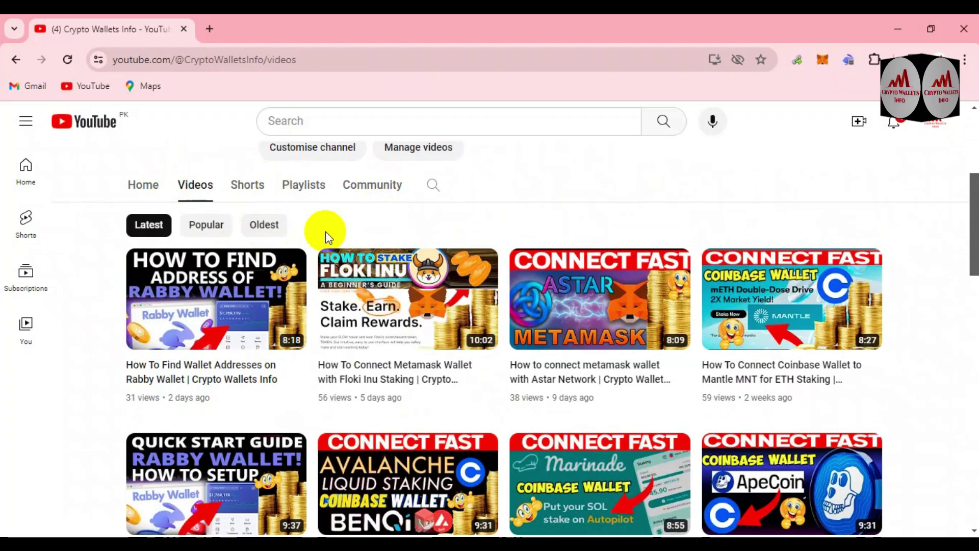
mouse_move(186, 465)
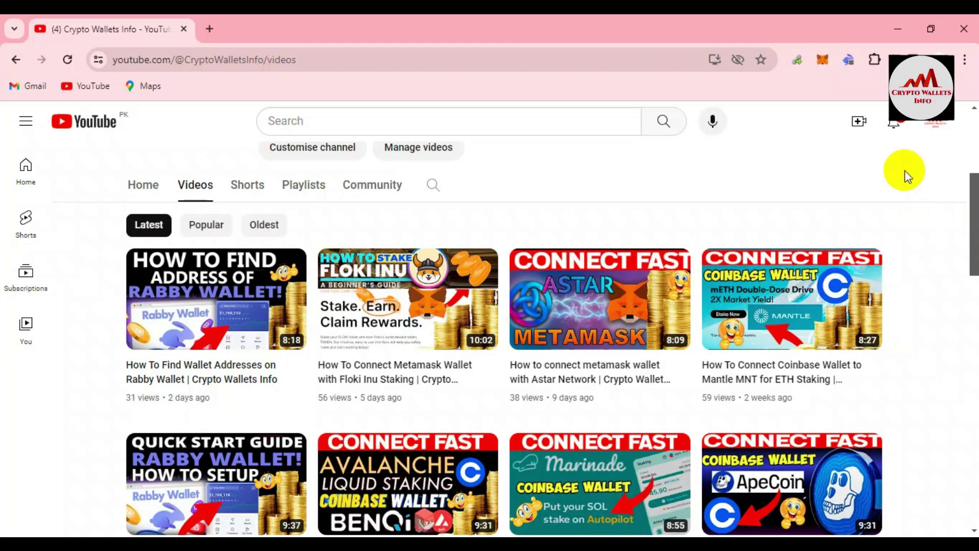
Step: Unlock the Rabby Wallet extension from the toolbar with the wallet password
left_click(849, 60)
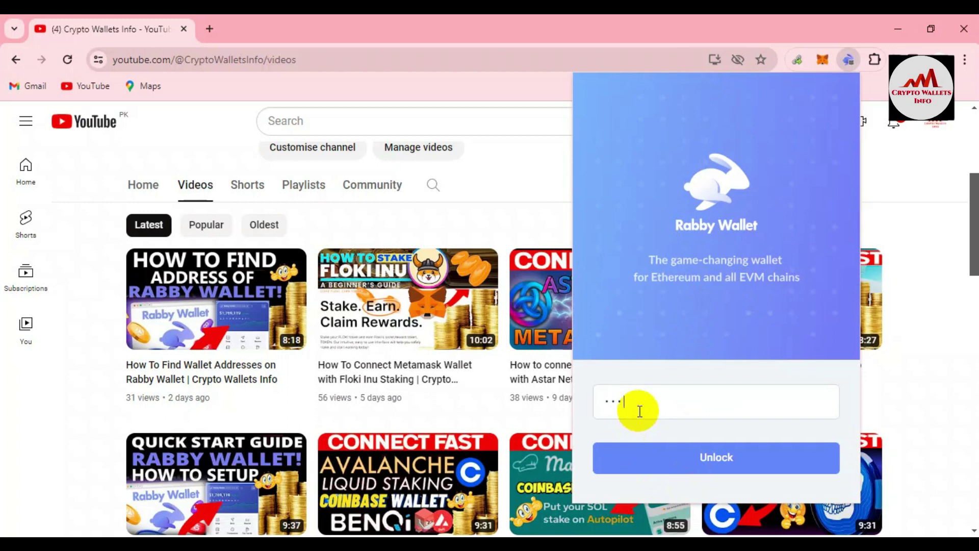
type("******")
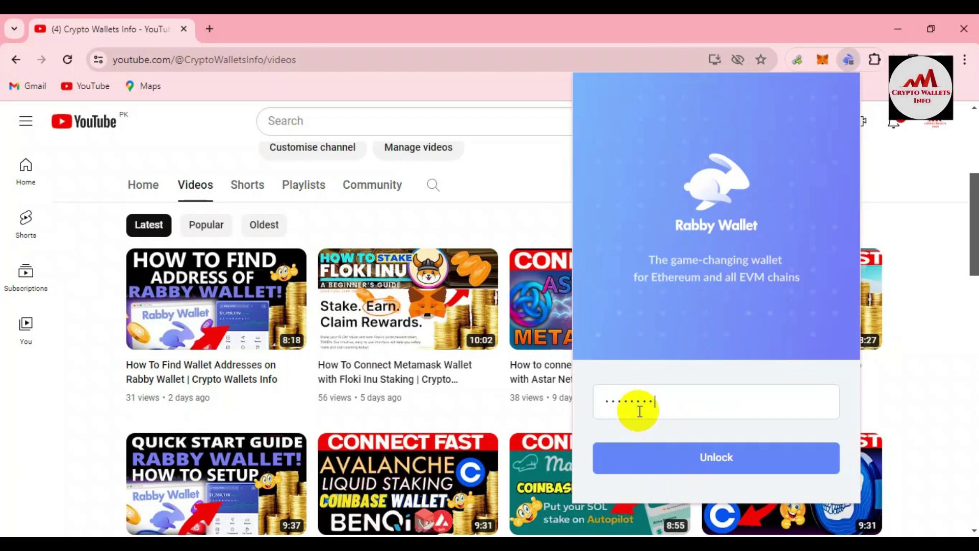
left_click(715, 459)
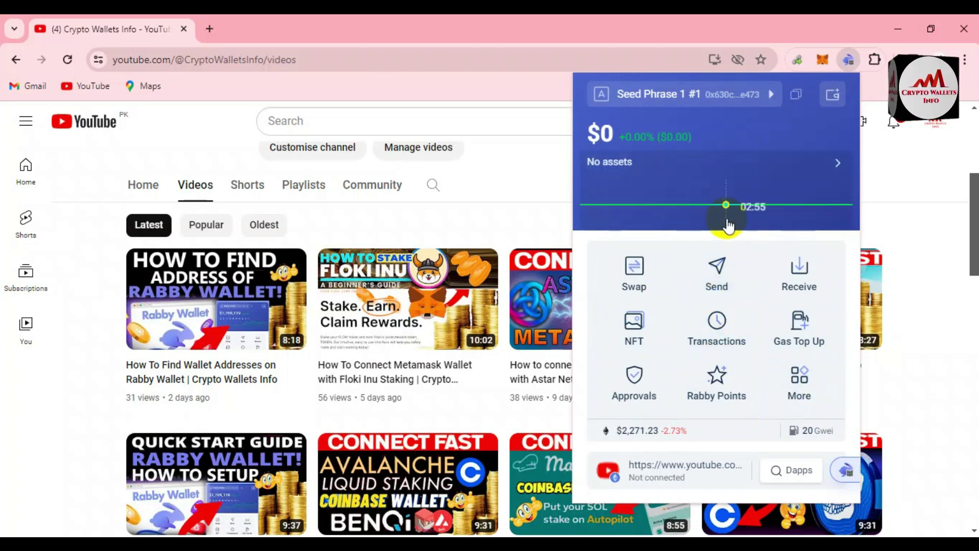
Step: Open Rabby's Add an Address options from the top-right icon
mouse_move(637, 152)
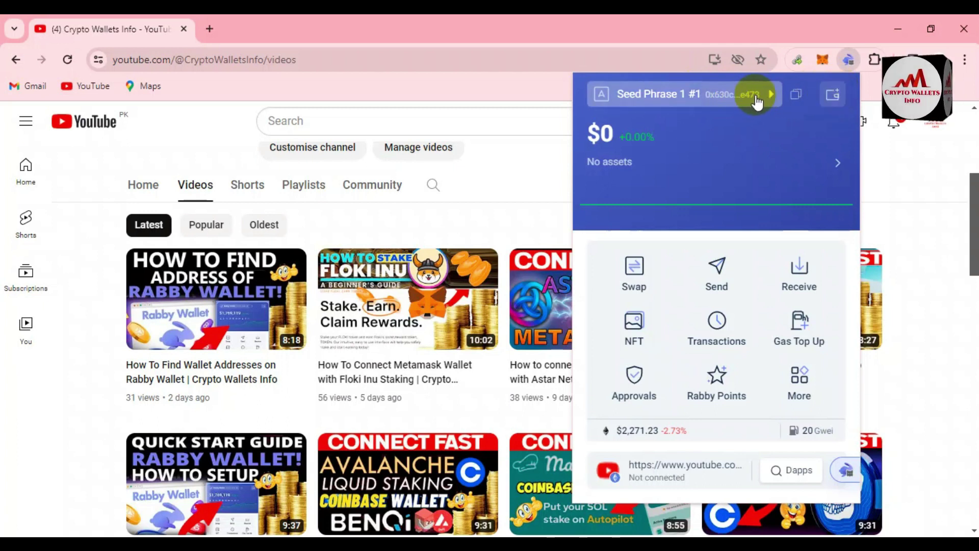
left_click(837, 97)
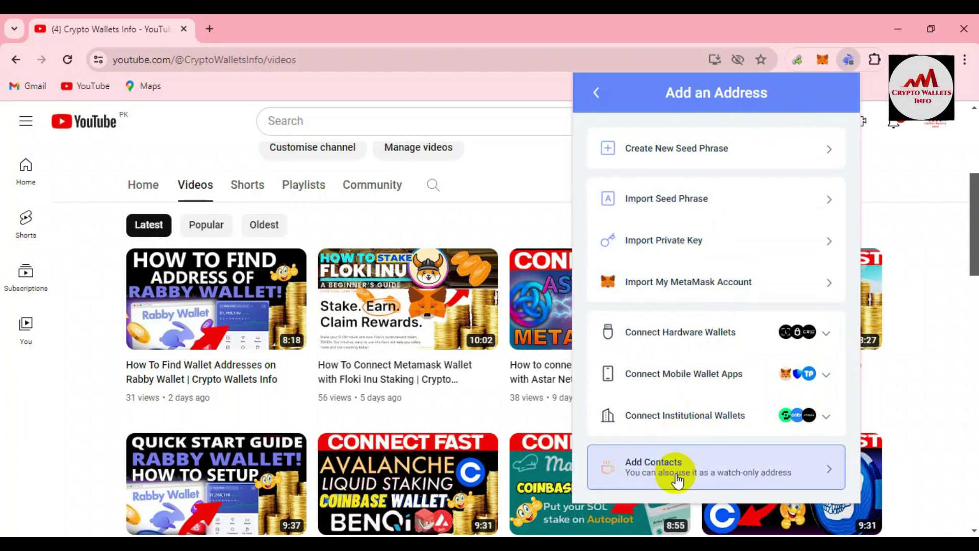
Step: Return to the wallet home view and open the Current Address list showing Seed Phrase 1 #1
left_click(596, 96)
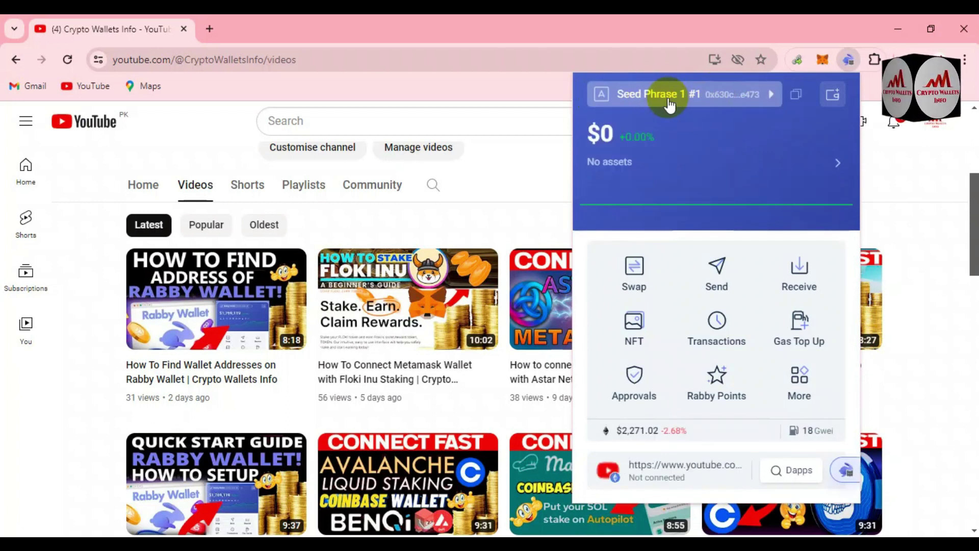
left_click(669, 105)
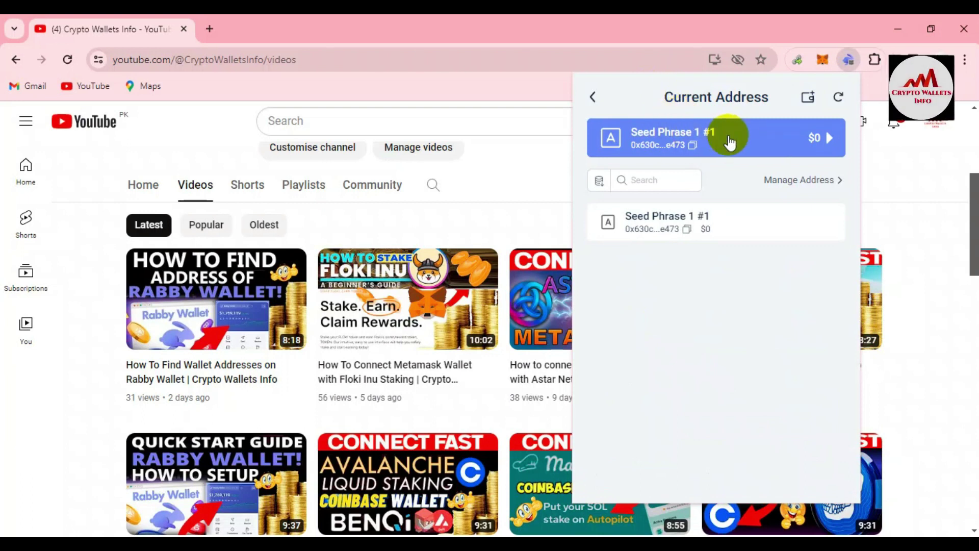
mouse_move(740, 236)
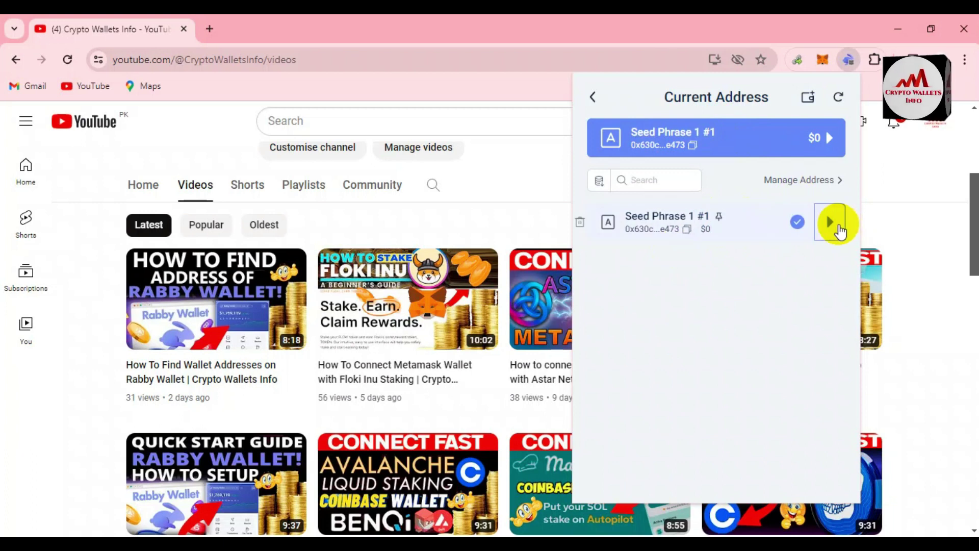
Step: Open Seed Phrase 1 #1's Address Detail page and scroll down to its backup options
left_click(831, 223)
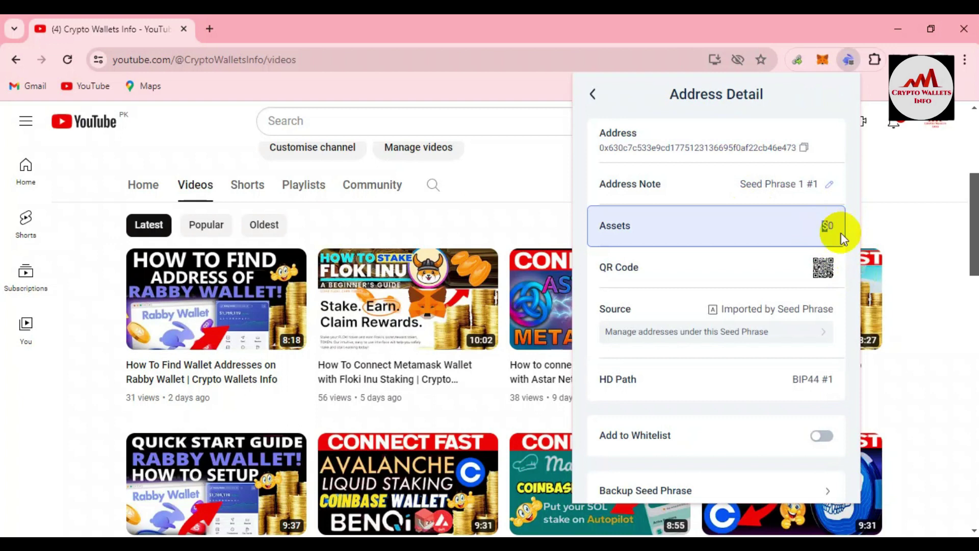
mouse_move(823, 269)
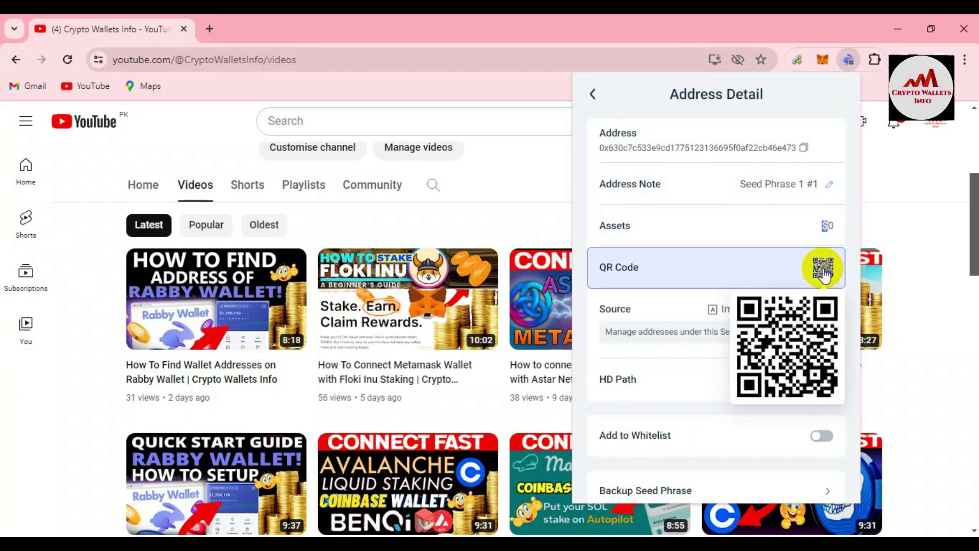
scroll(854, 277, "down", 3)
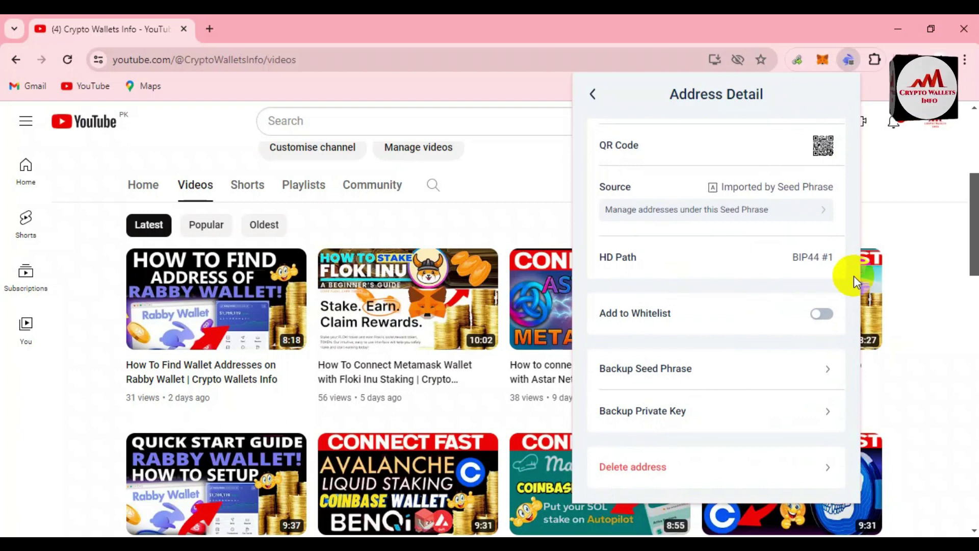
Step: Start Backup Seed Phrase and confirm access with the wallet password
left_click(663, 367)
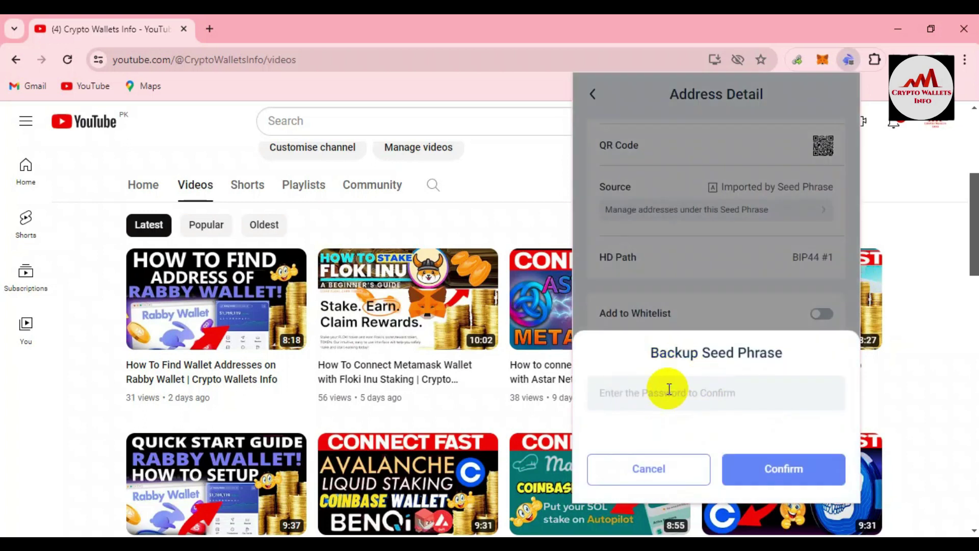
type("a")
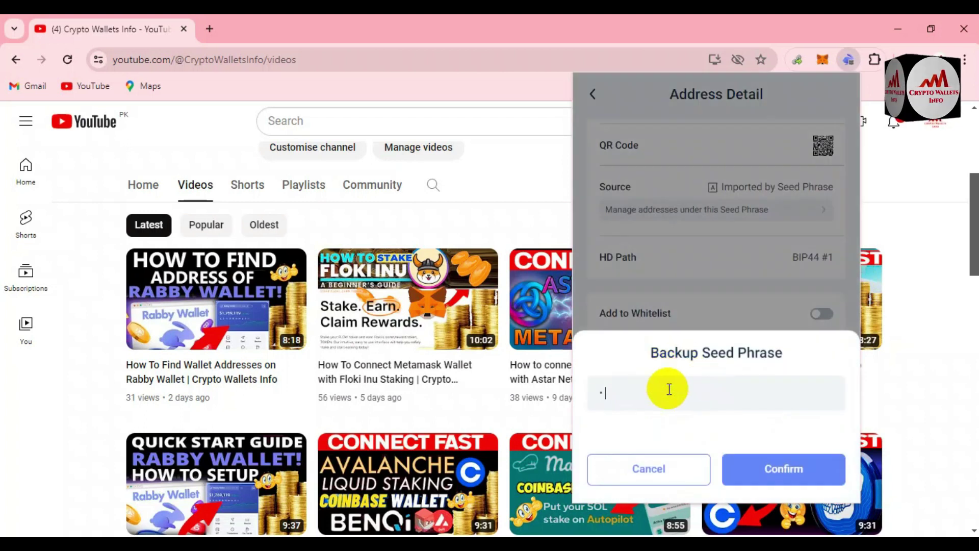
type("aaa")
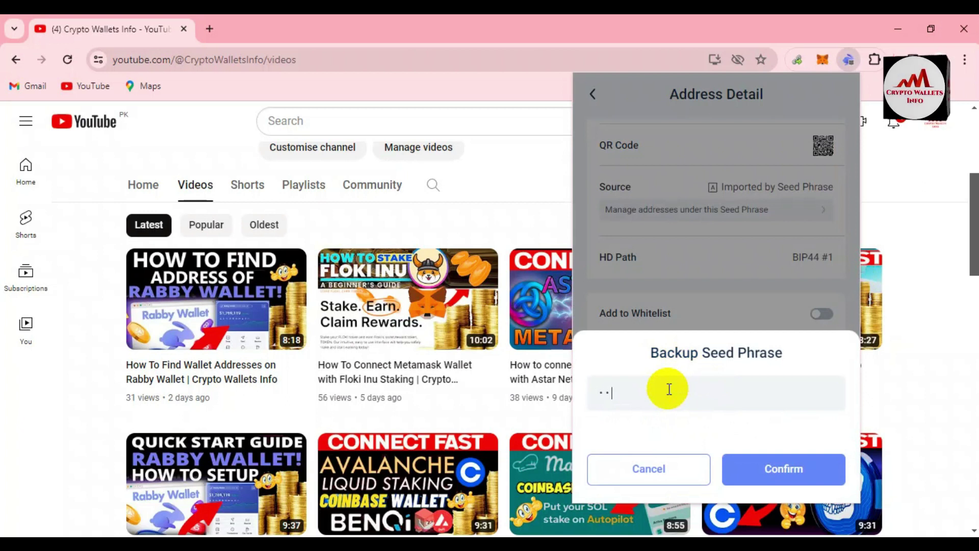
type("aaaa")
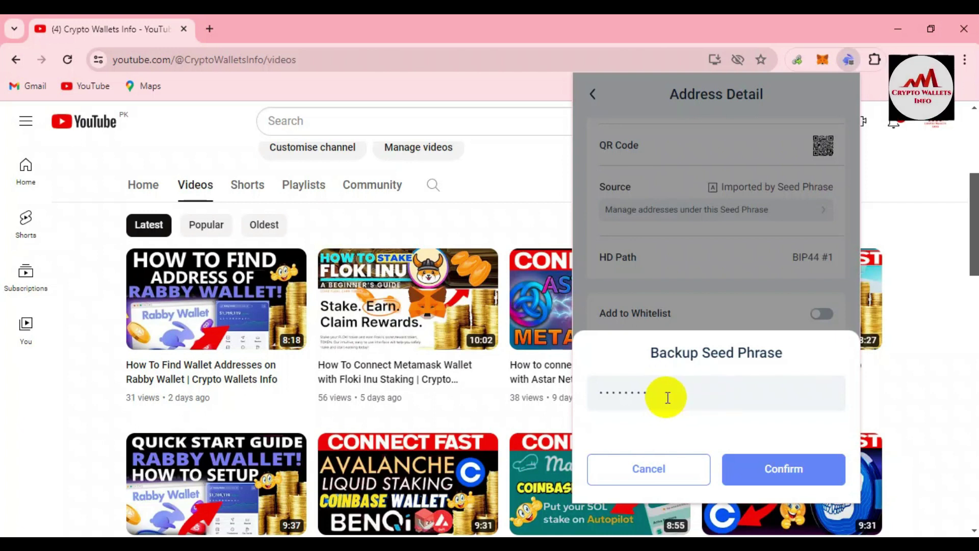
left_click(784, 479)
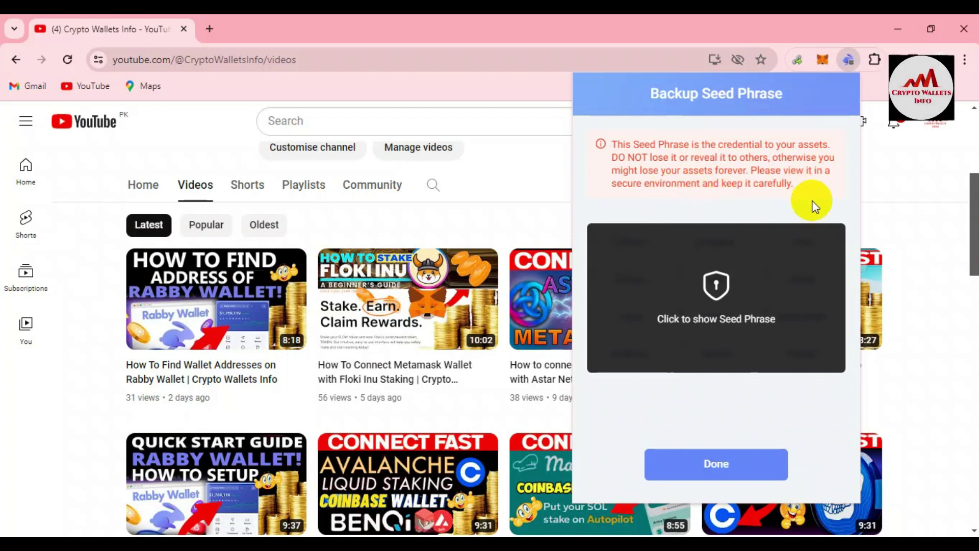
Step: Reveal the hidden 12-word seed phrase and copy it to the clipboard
left_click_drag(794, 182, 597, 145)
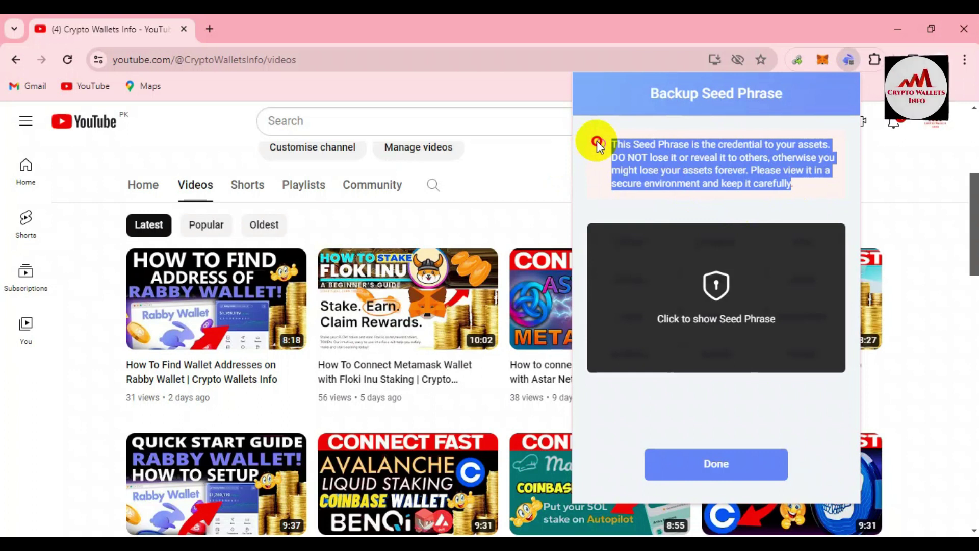
left_click_drag(791, 182, 606, 146)
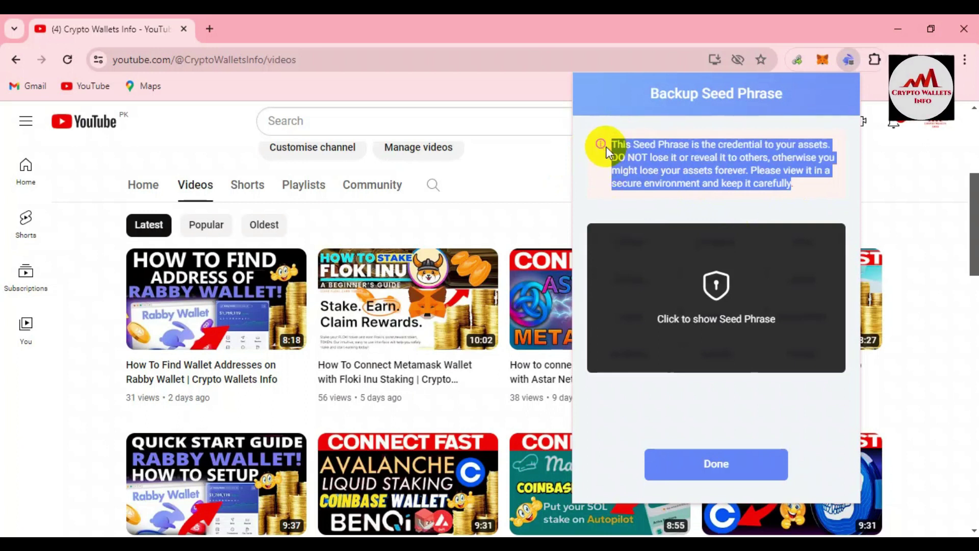
left_click(701, 190)
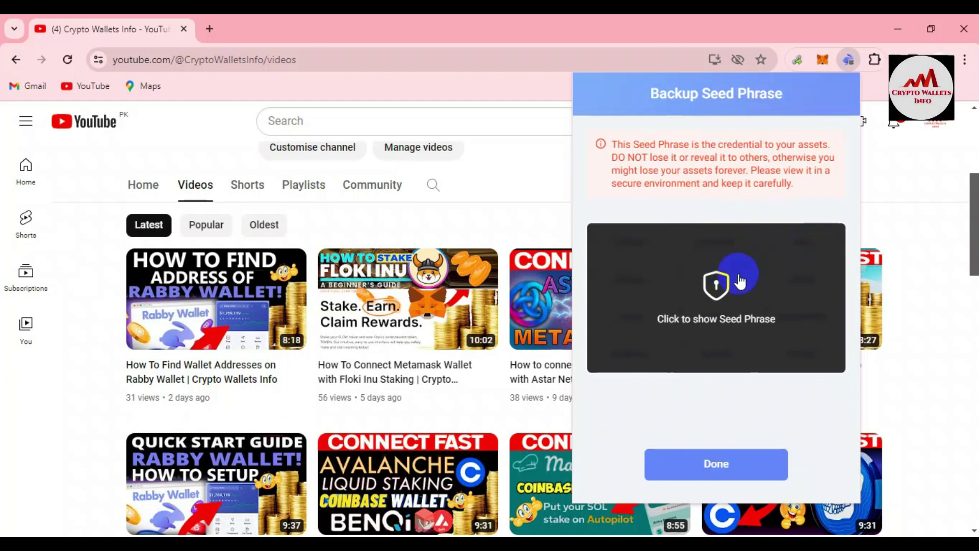
left_click(726, 305)
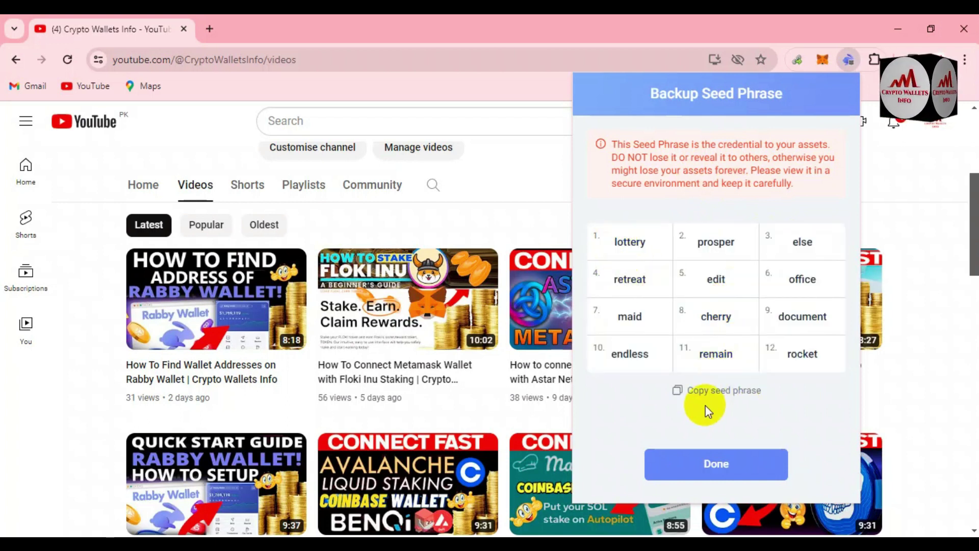
left_click(718, 396)
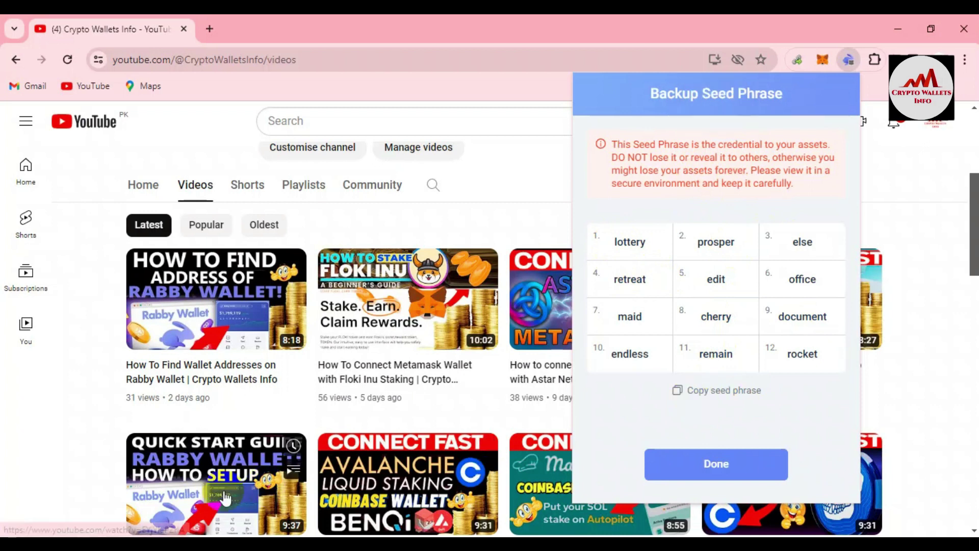
Step: Launch Notepad through a Windows search for 'note' and dismiss the WhatsApp notification
key("super+s")
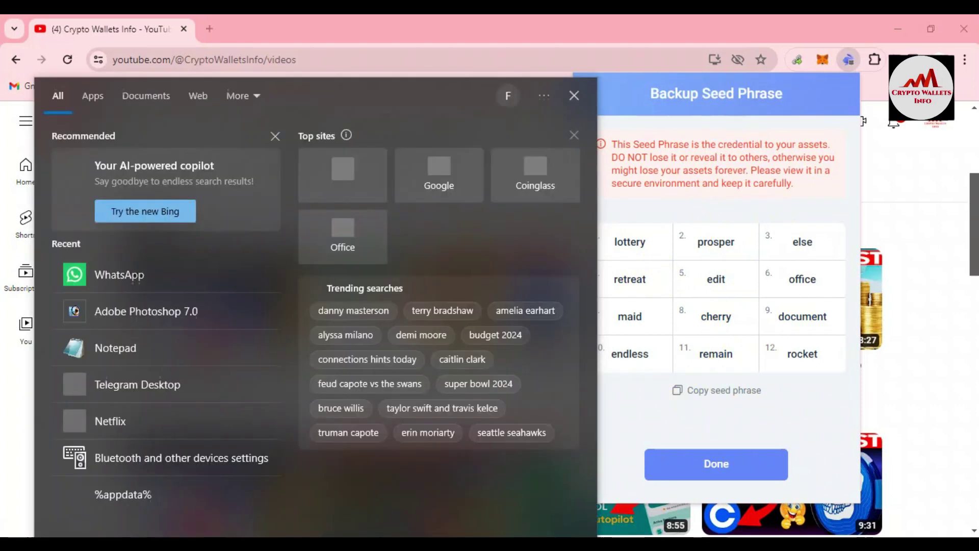
type("note")
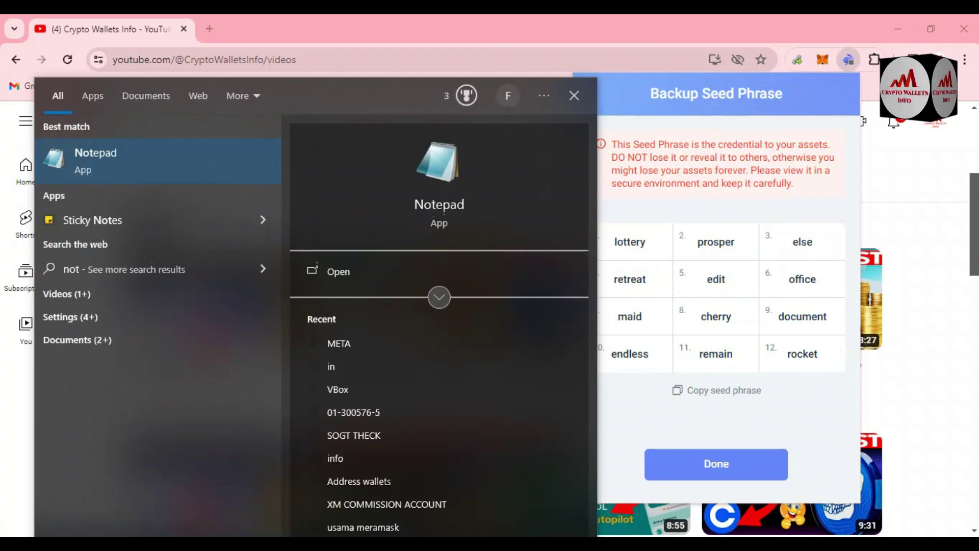
left_click(344, 280)
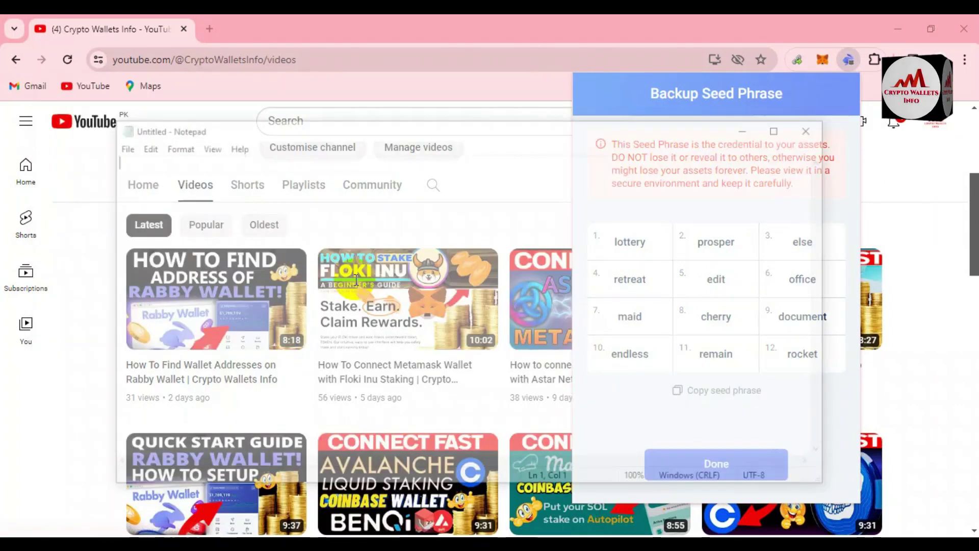
left_click(948, 361)
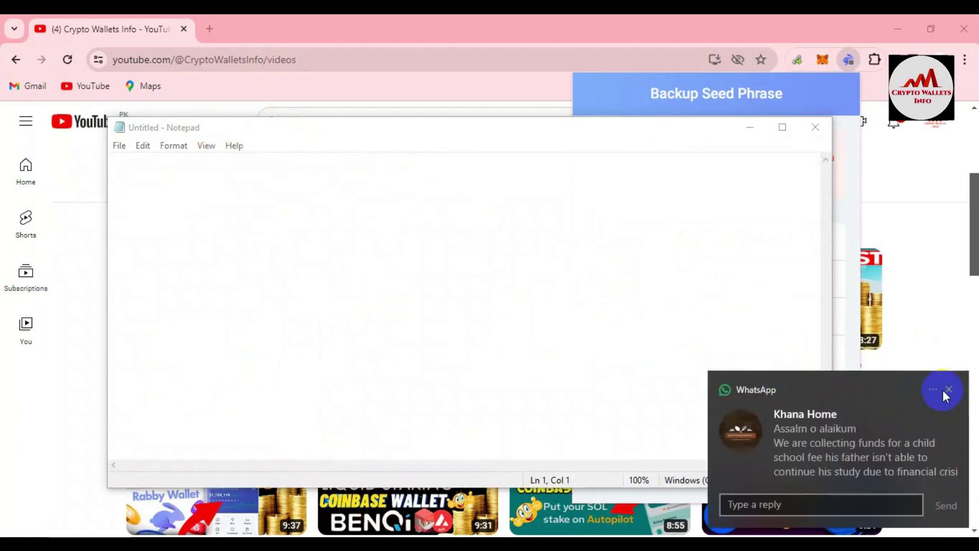
Step: Paste the seed phrase into the blank note and reposition Notepad beside the wallet's word grid
left_click(948, 389)
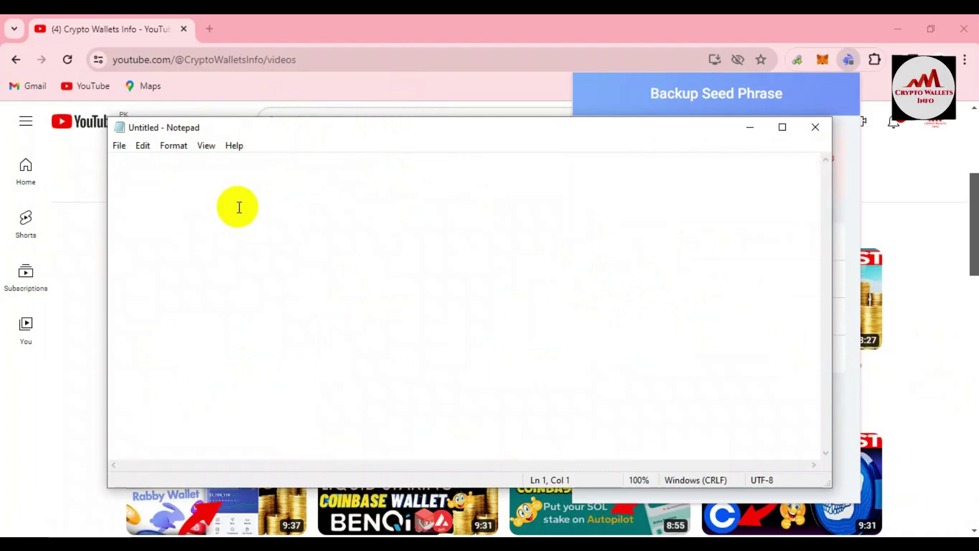
key("ctrl+v")
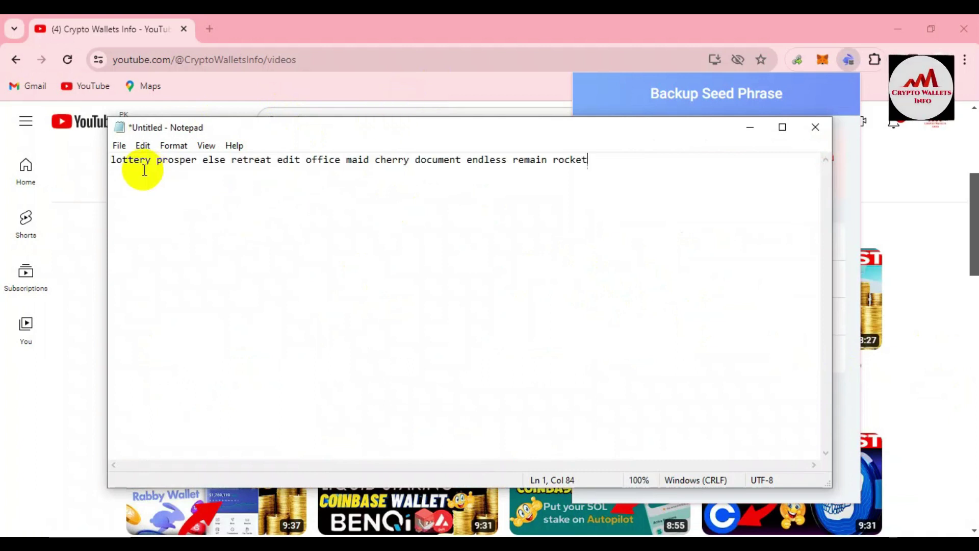
left_click_drag(250, 130, 600, 398)
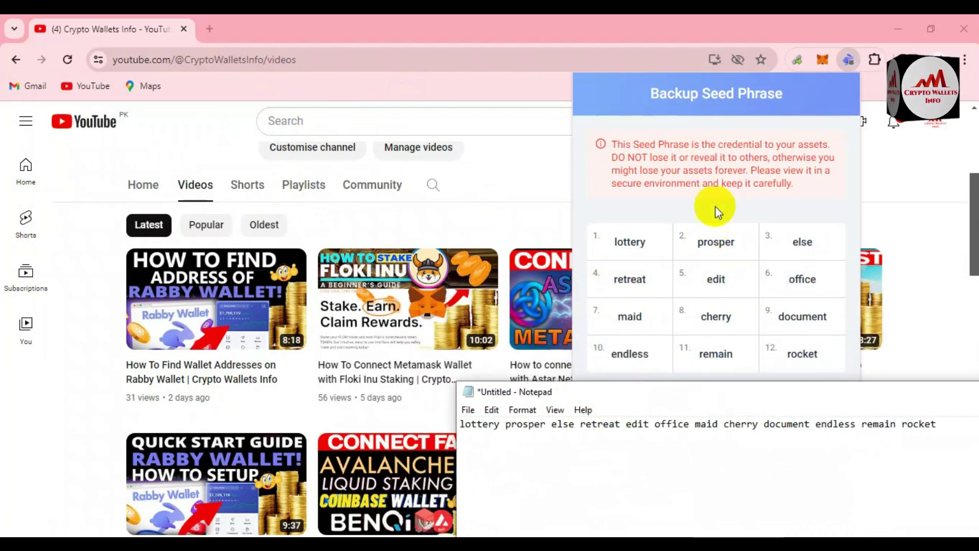
left_click(617, 243)
key("alt+Tab")
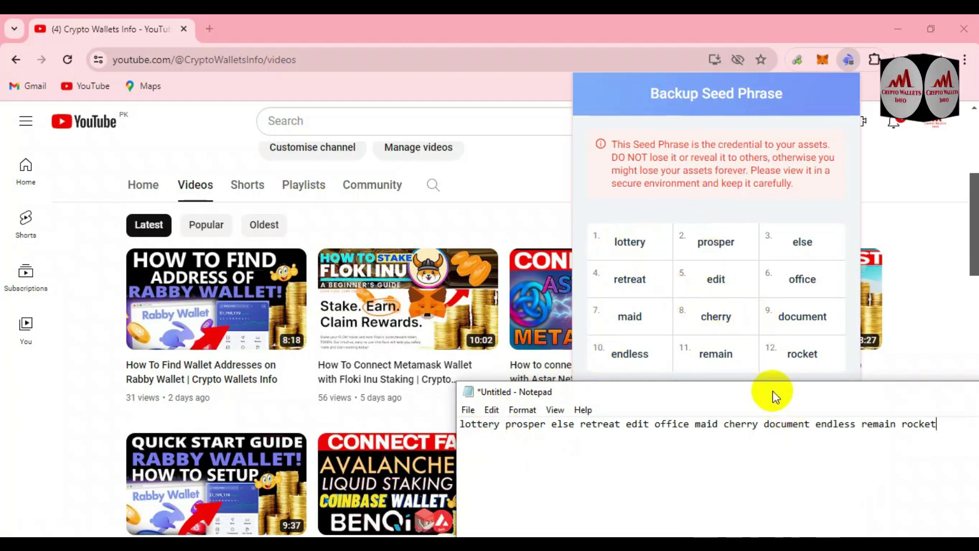
left_click_drag(773, 390, 757, 387)
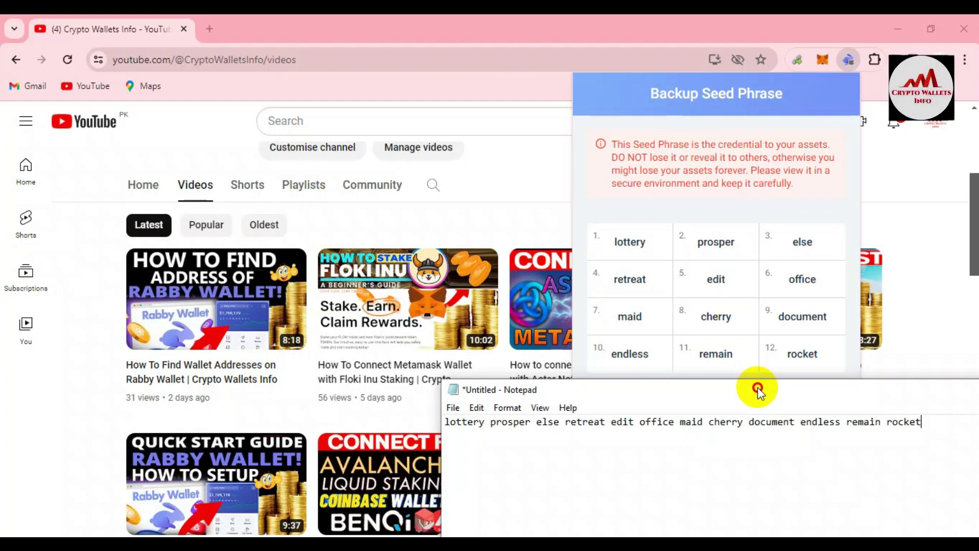
left_click_drag(758, 391, 488, 262)
left_click(596, 277)
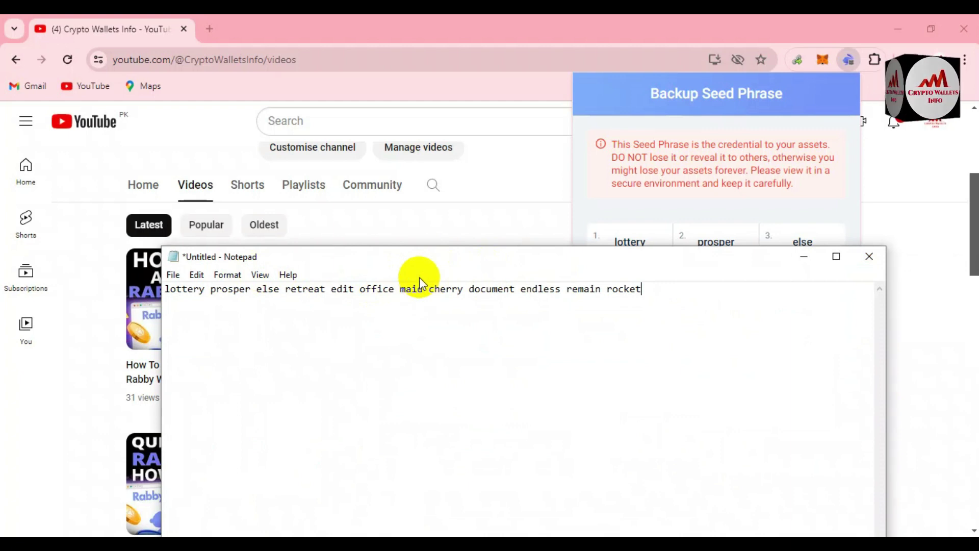
Step: Close the Backup Seed Phrase and Address Detail popups, leaving the browser in front of Notepad
mouse_move(166, 289)
left_mouse_down()
mouse_move(632, 299)
mouse_move(594, 284)
mouse_move(657, 284)
left_mouse_up()
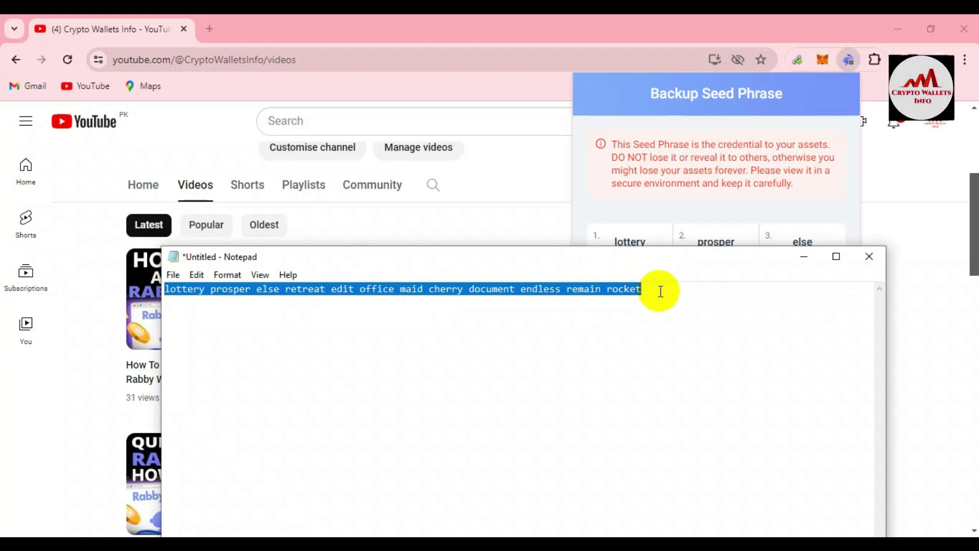
left_click(660, 291)
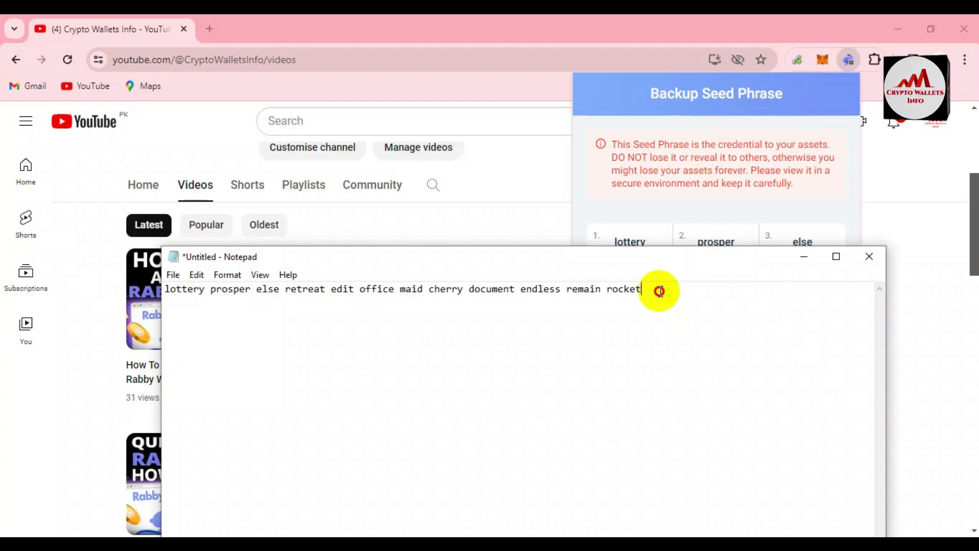
left_click(660, 209)
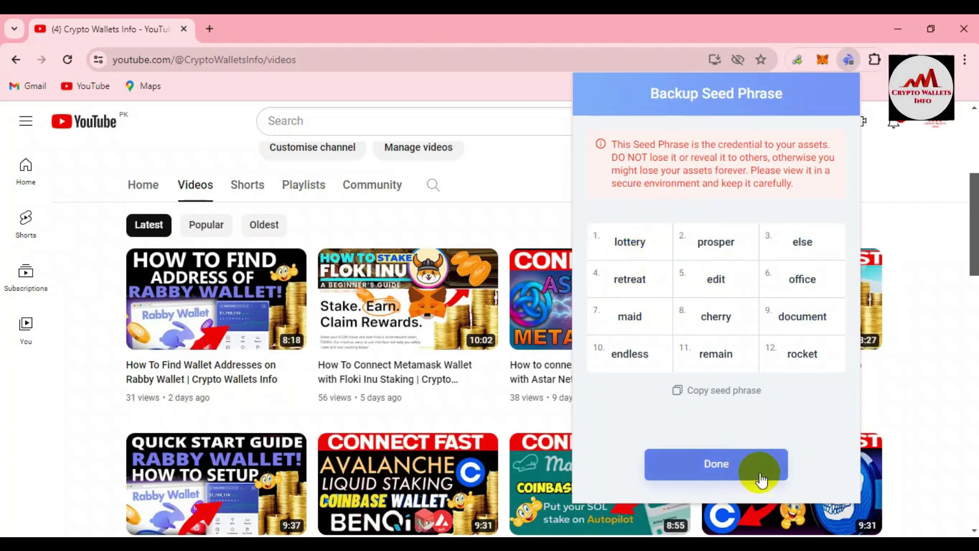
left_click(717, 465)
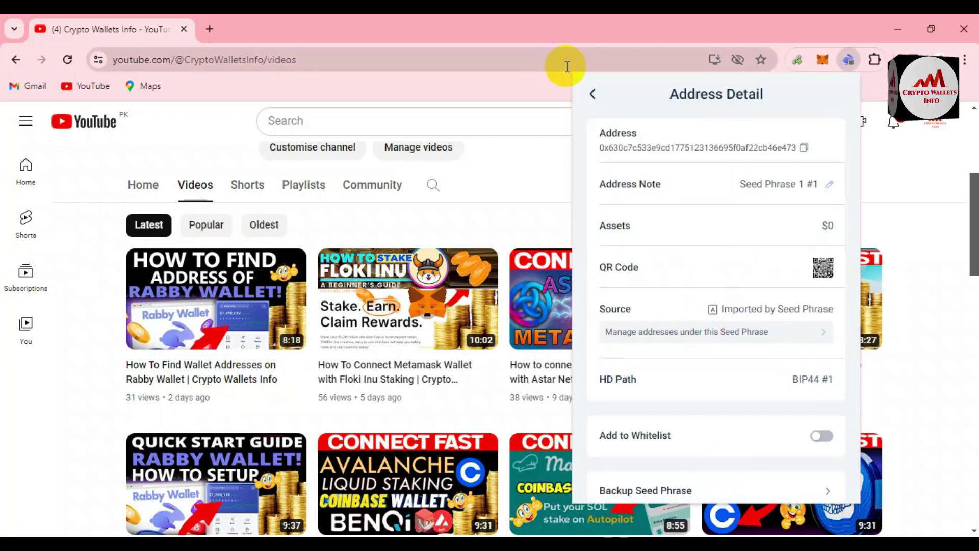
left_click(487, 102)
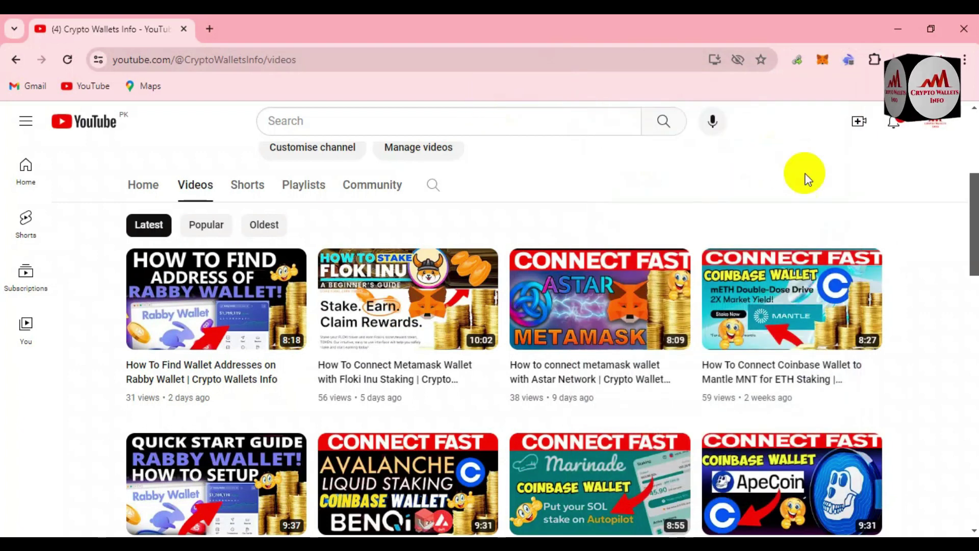
Step: Highlight the 'Crypto Wallets Info' channel title, then scroll down to the latest videos grid
left_click_drag(977, 204, 975, 147)
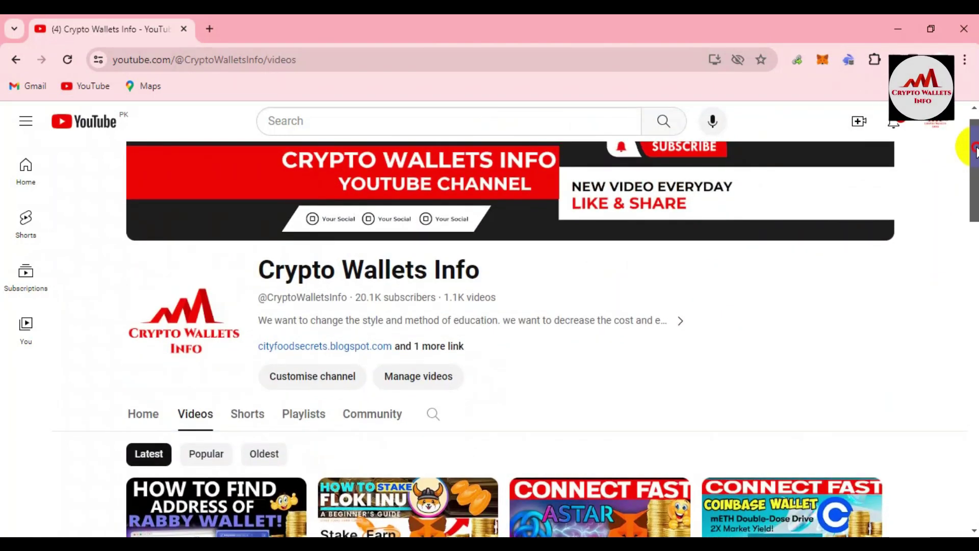
left_click_drag(975, 149, 975, 152)
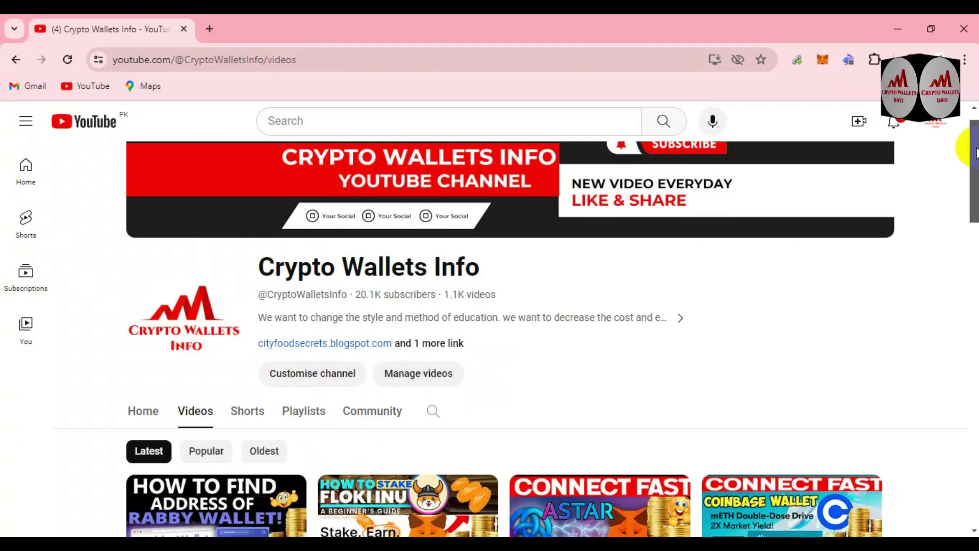
left_click_drag(975, 151, 974, 137)
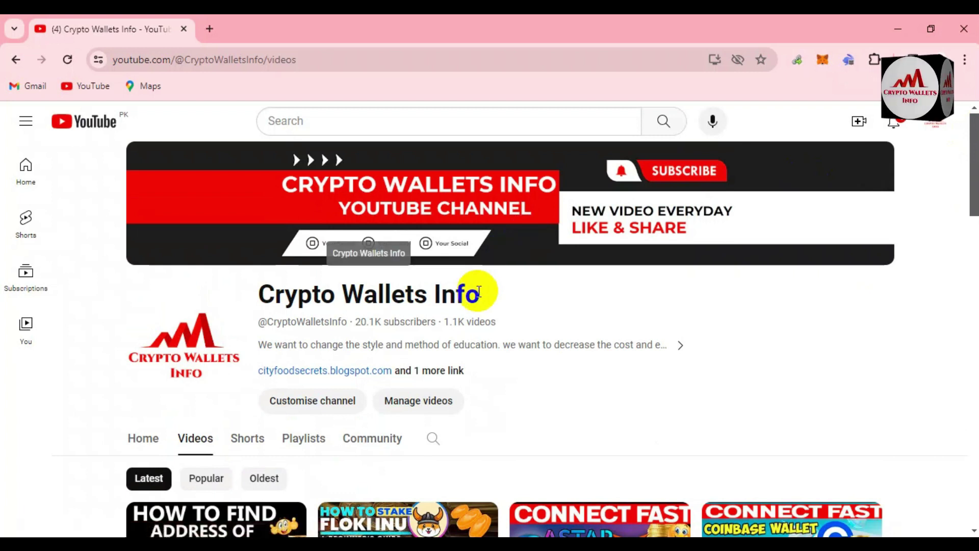
left_click_drag(471, 293, 257, 295)
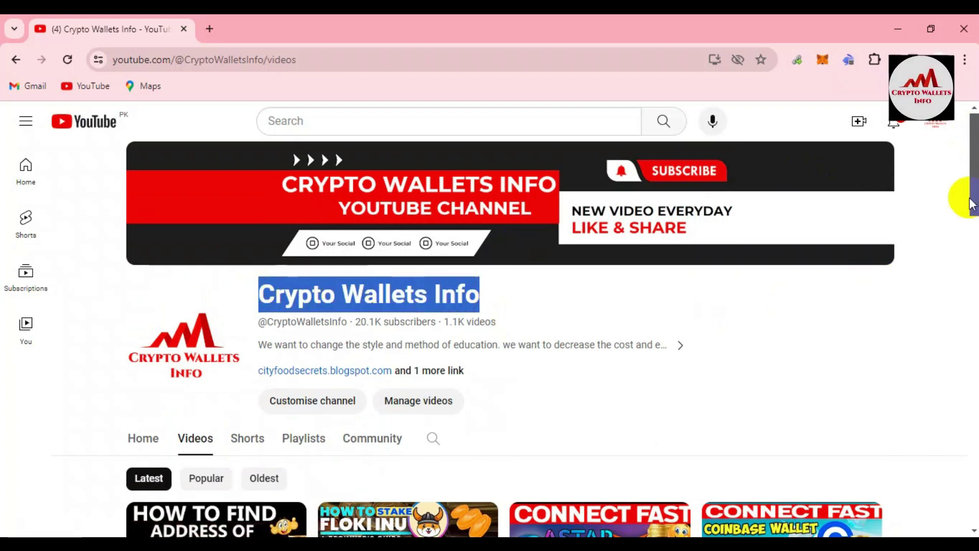
mouse_move(974, 165)
left_mouse_down()
mouse_move(974, 288)
mouse_move(972, 182)
left_mouse_up()
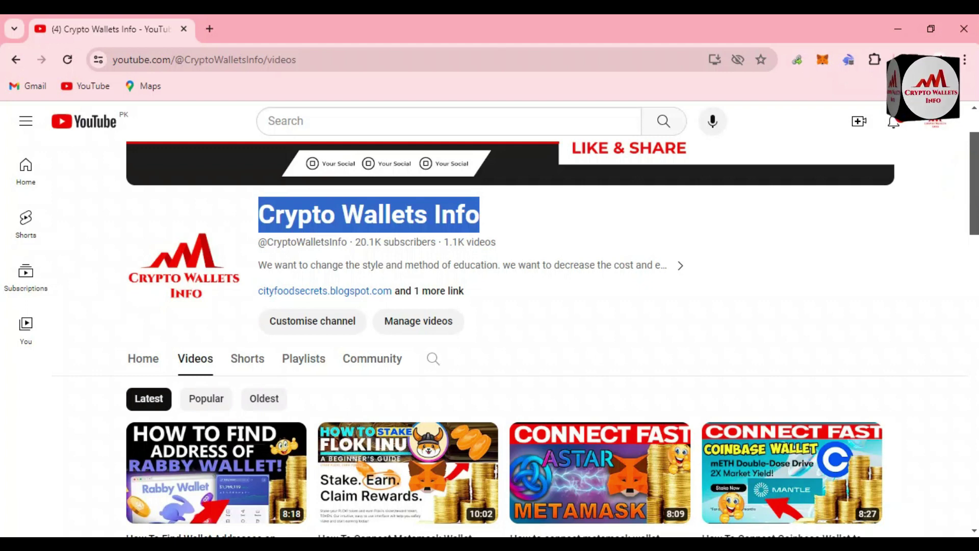
Step: Browse the channel's Playlists, including MetaMask Wallet Tutorials (156 videos), then return to the top
left_click(292, 358)
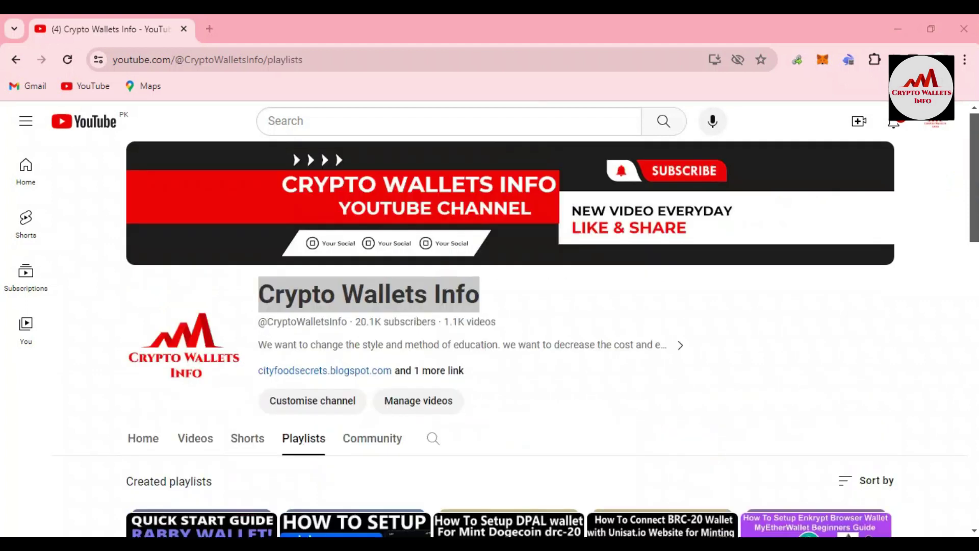
left_click_drag(974, 186, 974, 278)
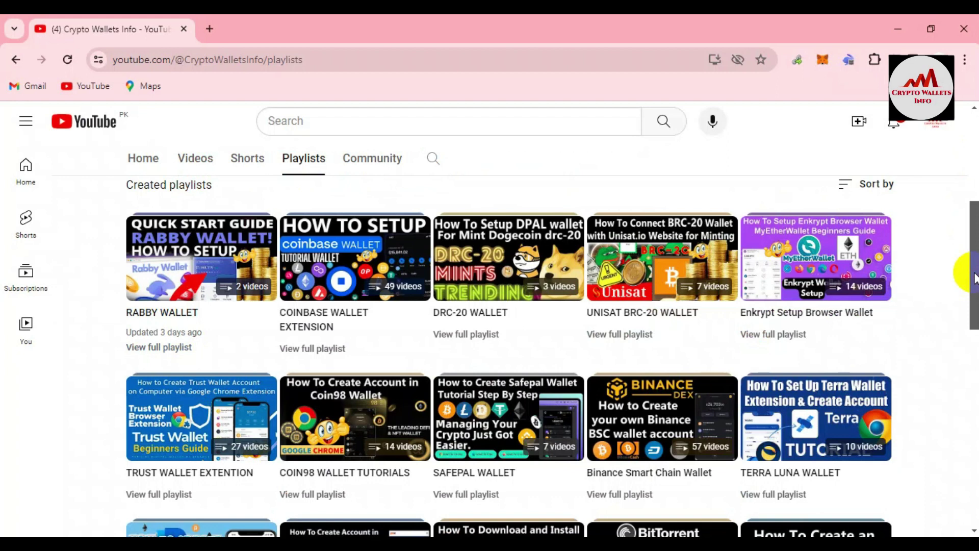
left_click_drag(973, 263, 972, 384)
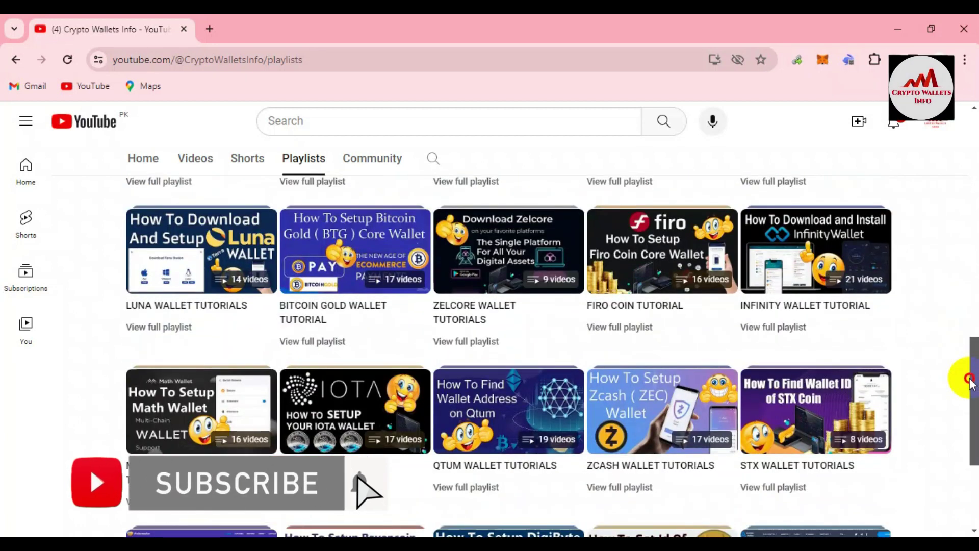
left_click_drag(970, 381, 974, 431)
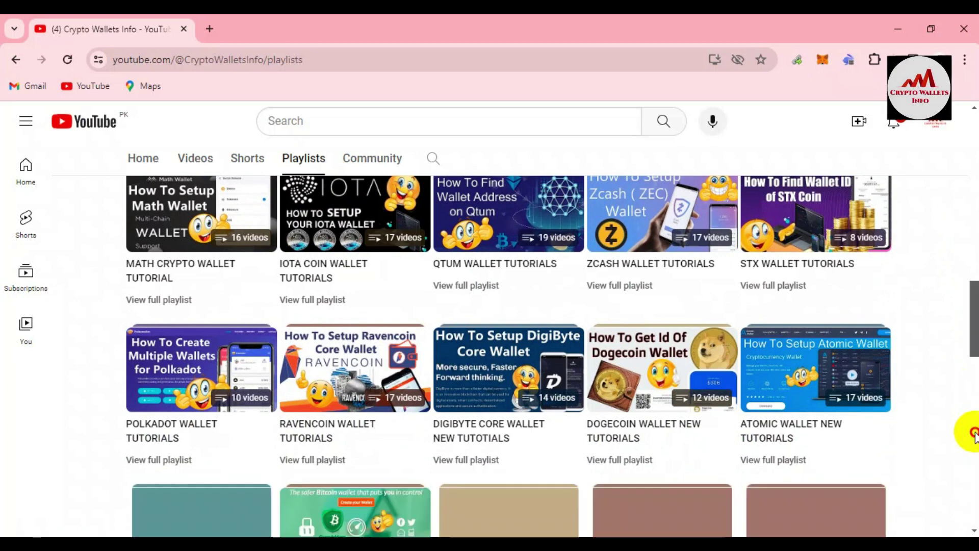
left_click_drag(976, 311, 973, 355)
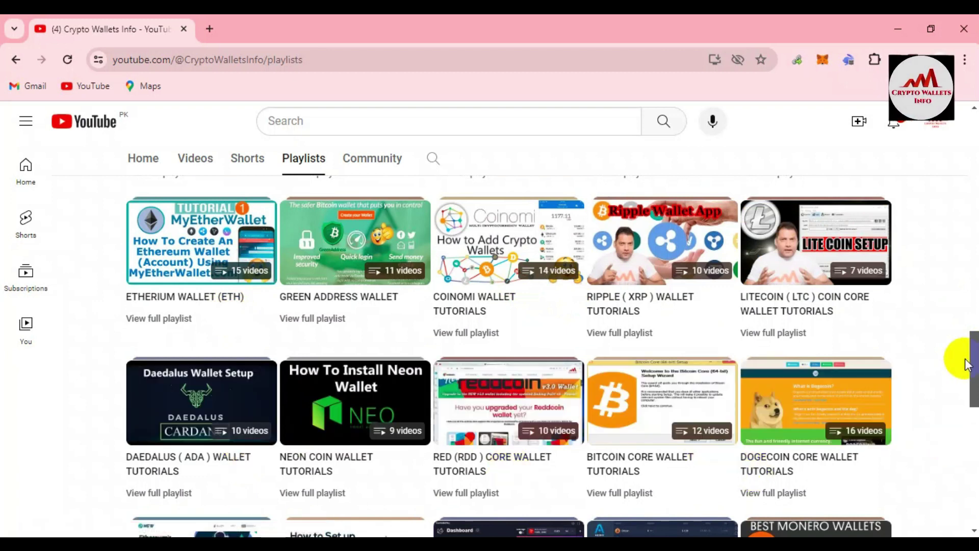
left_click_drag(969, 371, 975, 414)
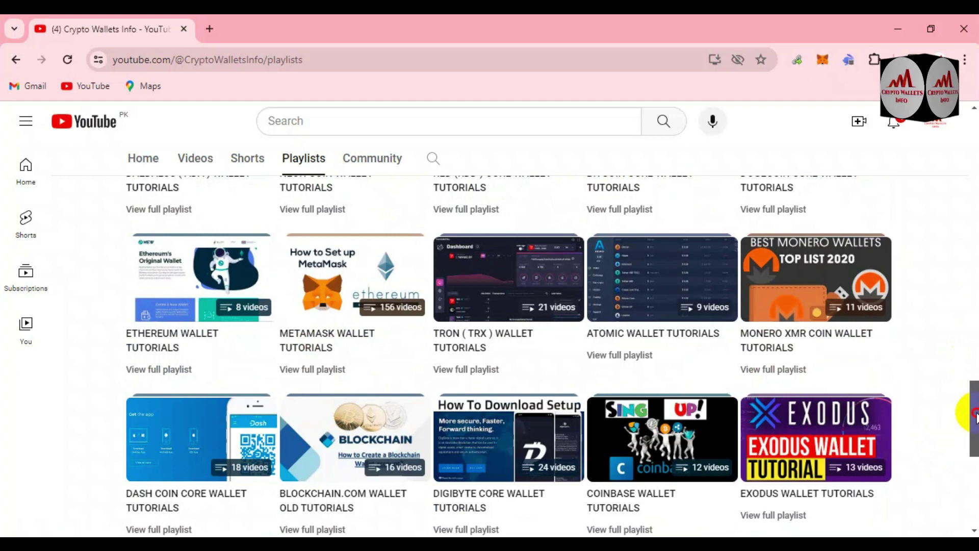
left_click_drag(975, 414, 975, 143)
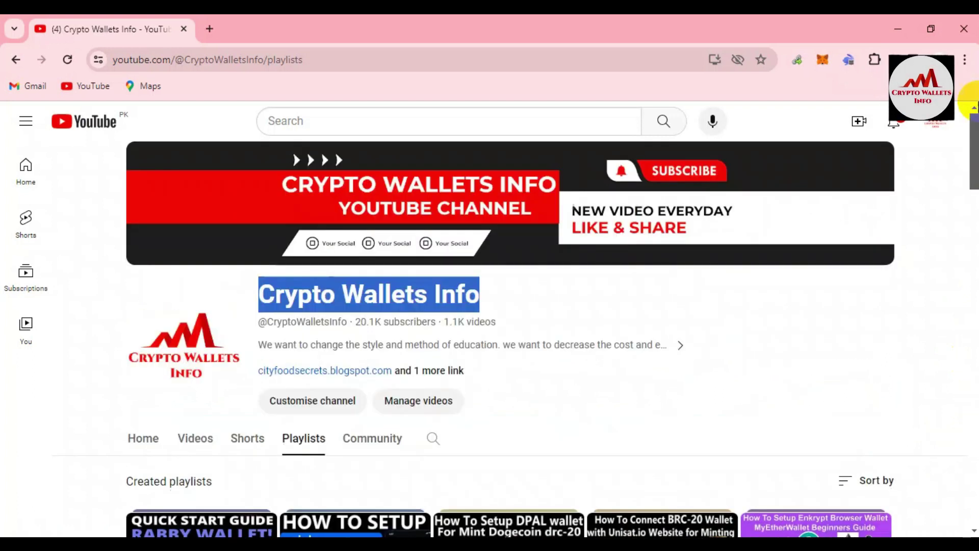